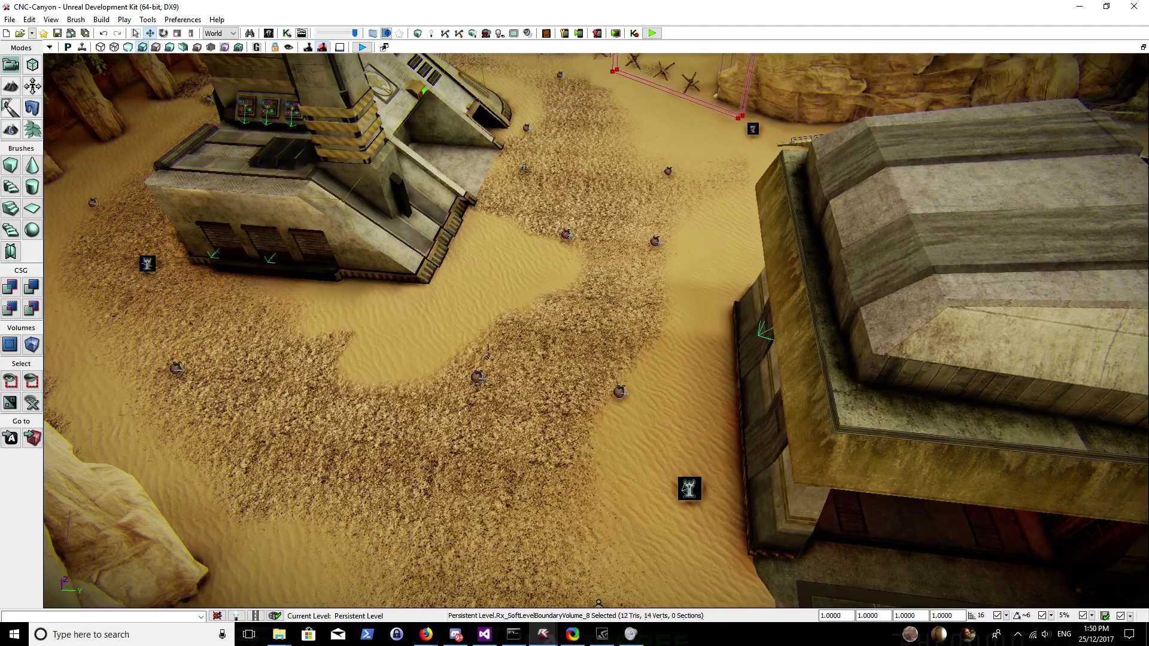
Build a cube builder brush at the path node on the gravel in front of the tower building
mouse_move(620, 372)
right_mouse_down()
mouse_move(695, 372)
mouse_move(622, 373)
right_mouse_up()
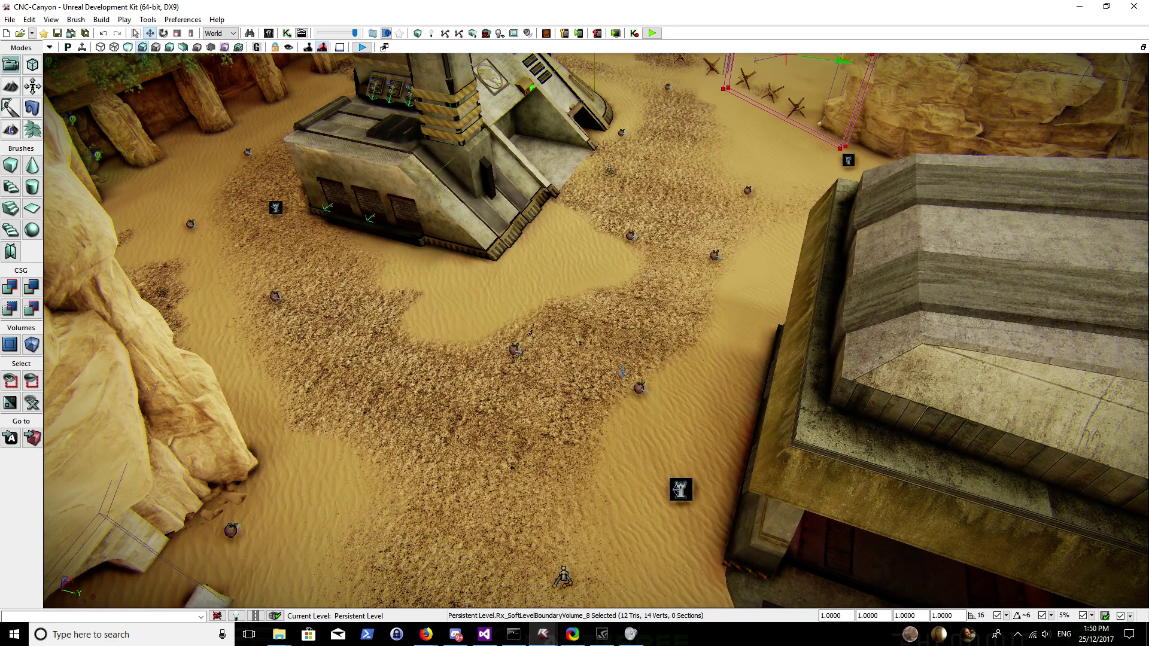
right_click_drag(623, 373, 623, 387)
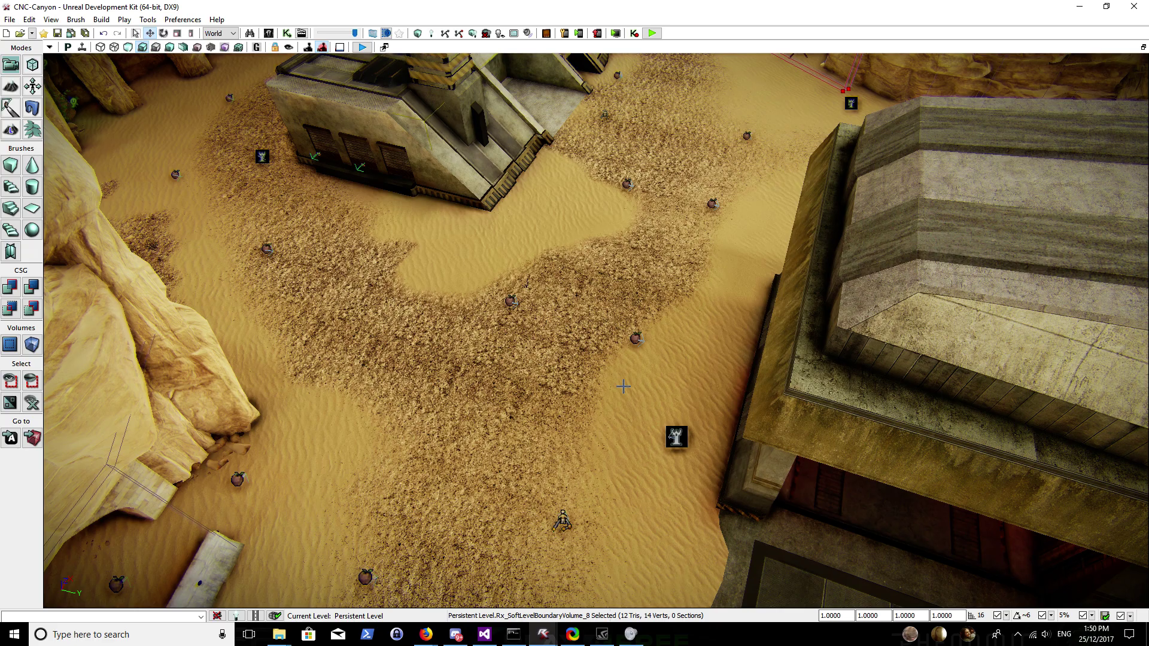
right_click_drag(623, 387, 623, 386)
left_click(494, 379)
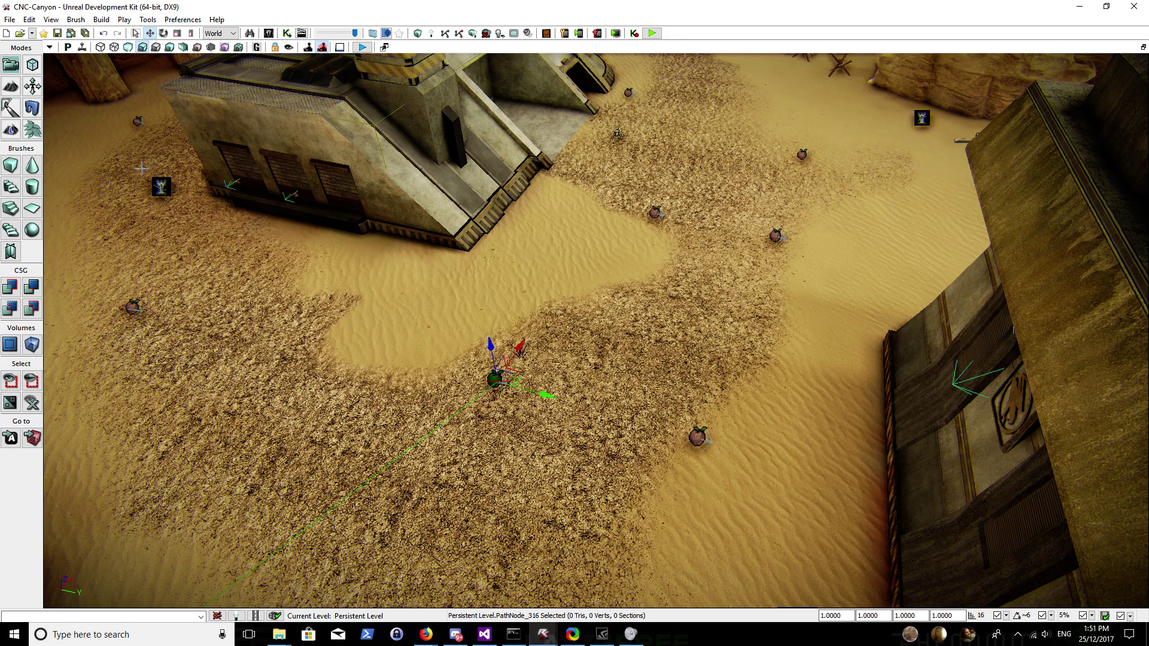
left_click(11, 165)
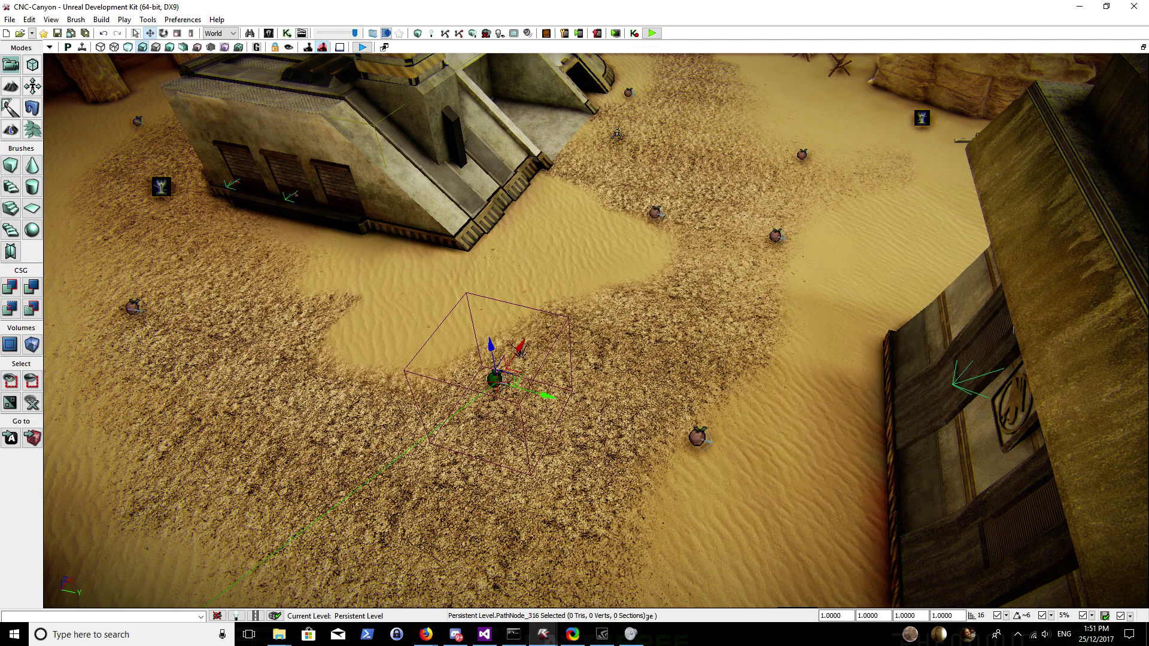
Scale the cube builder brush up into a large box and position it over the sand beside the tower building
key("space")
key("space")
left_click_drag(528, 342, 554, 299)
mouse_move(528, 342)
right_mouse_down()
mouse_move(531, 389)
mouse_move(542, 390)
mouse_move(519, 364)
right_mouse_up()
key("space")
key("space")
left_click_drag(528, 171, 626, 82)
mouse_move(626, 82)
right_mouse_down()
mouse_move(652, 67)
mouse_move(741, 76)
right_mouse_up()
mouse_move(475, 360)
right_mouse_down()
mouse_move(383, 366)
mouse_move(368, 311)
mouse_move(487, 310)
mouse_move(476, 307)
right_mouse_up()
Add an Rx_PlayAreaVolume from the enlarged builder brush, and rebuild the brush as the default cube
right_click(496, 328)
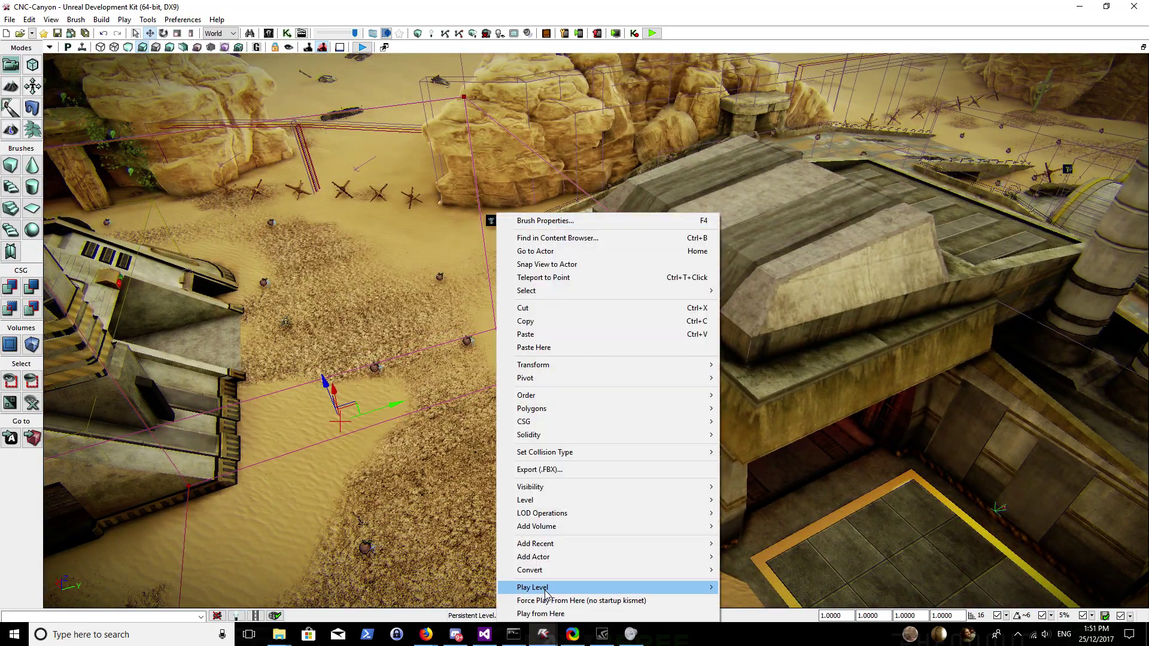
mouse_move(567, 534)
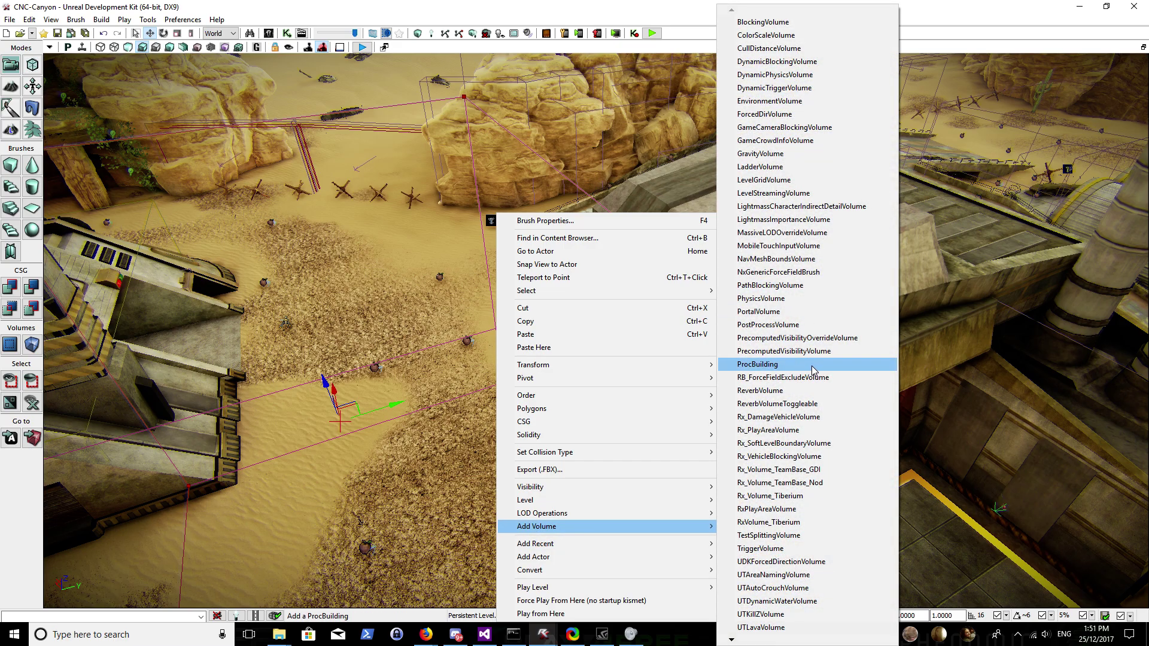
left_click(820, 416)
right_click_drag(820, 417, 730, 420)
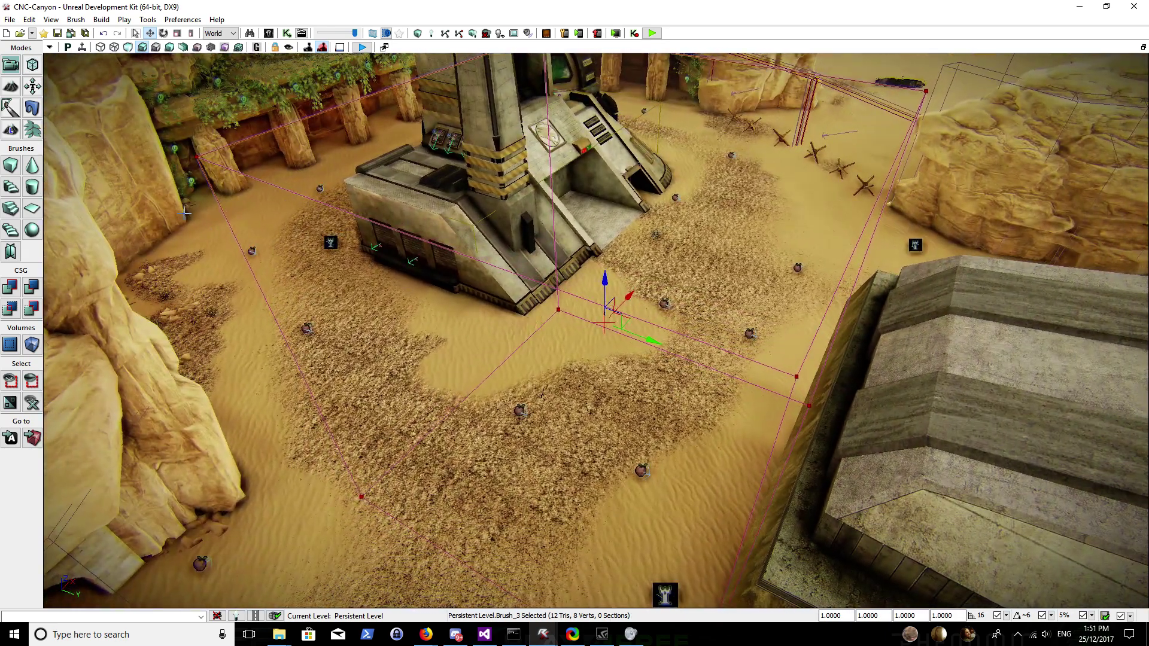
left_click(19, 170)
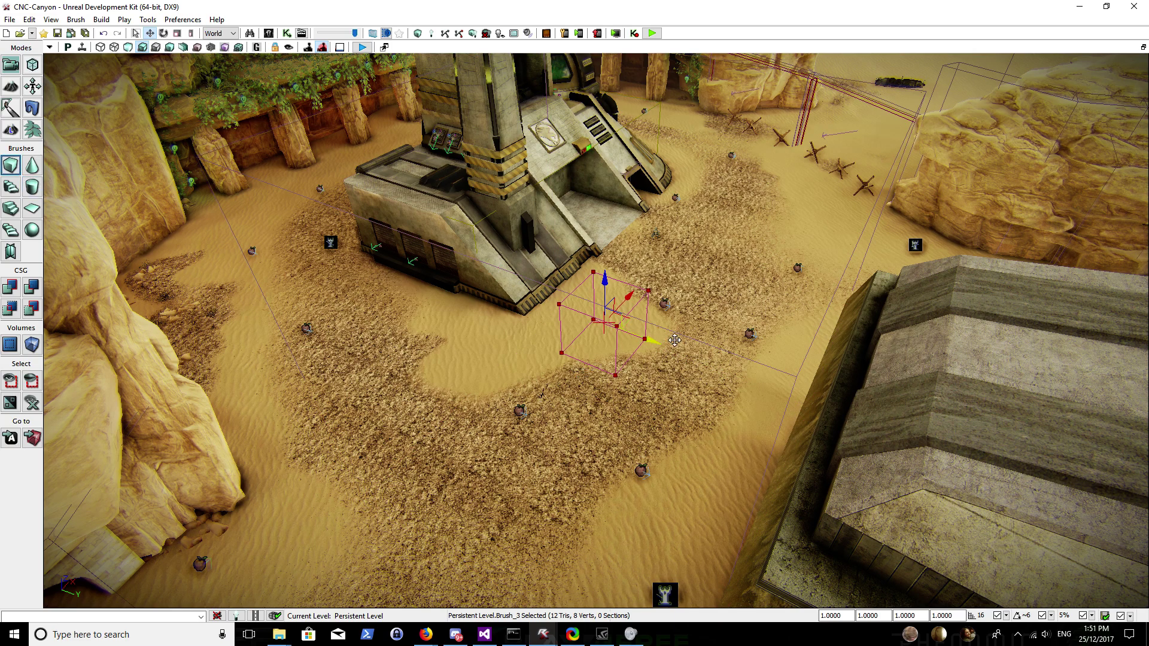
Examine the Play Area Group ID and Damage Wait properties of the new play area volume, then close its properties
left_click(720, 354)
right_click_drag(720, 352, 739, 366)
key("F4")
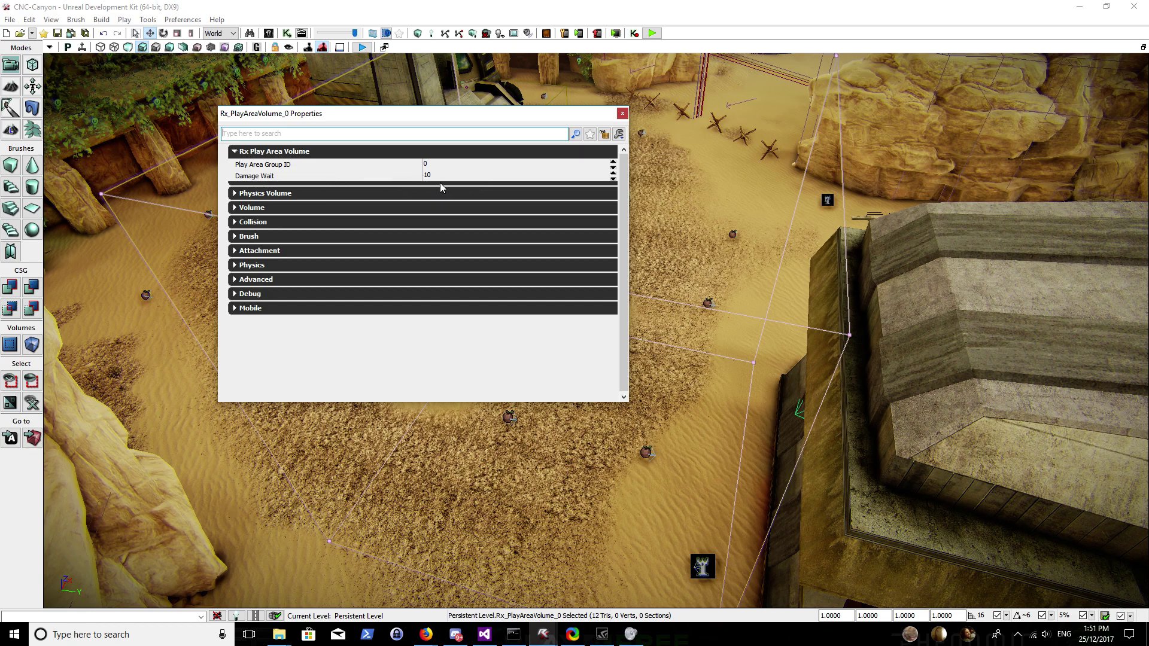
left_click_drag(377, 118, 396, 128)
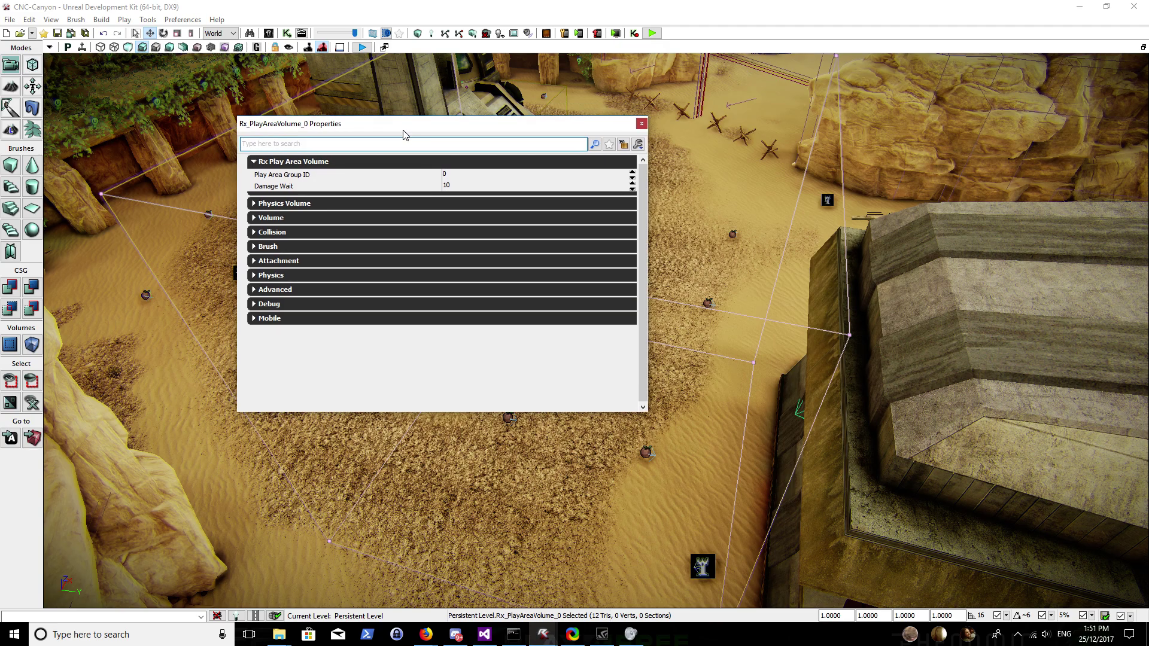
left_click_drag(467, 124, 412, 219)
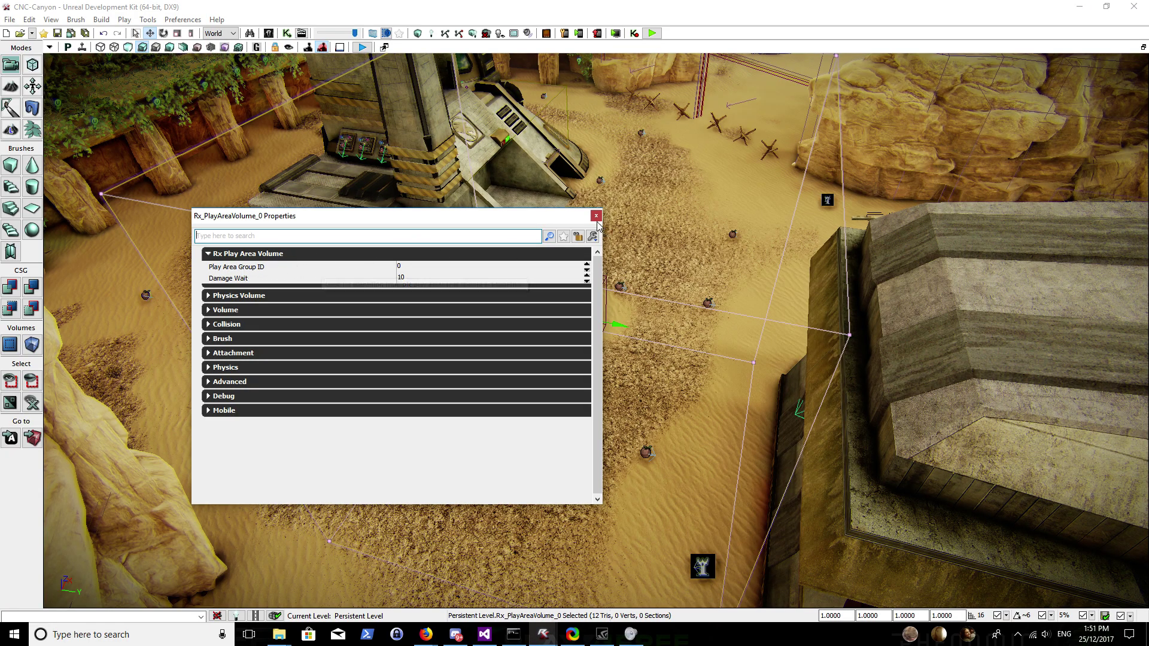
left_click(596, 216)
left_click_drag(596, 219, 611, 175)
Move the play area volume along the X axis to the open sand in front of the metal ramp
right_click_drag(682, 328, 647, 340)
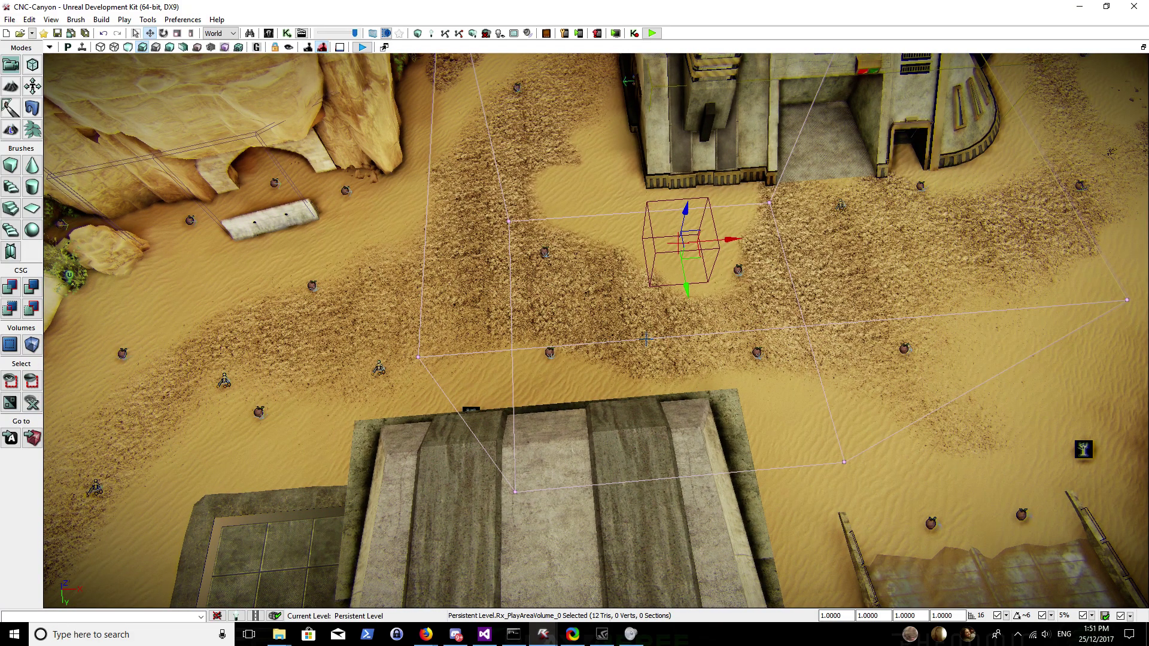
left_click_drag(731, 241, 788, 236)
key("d")
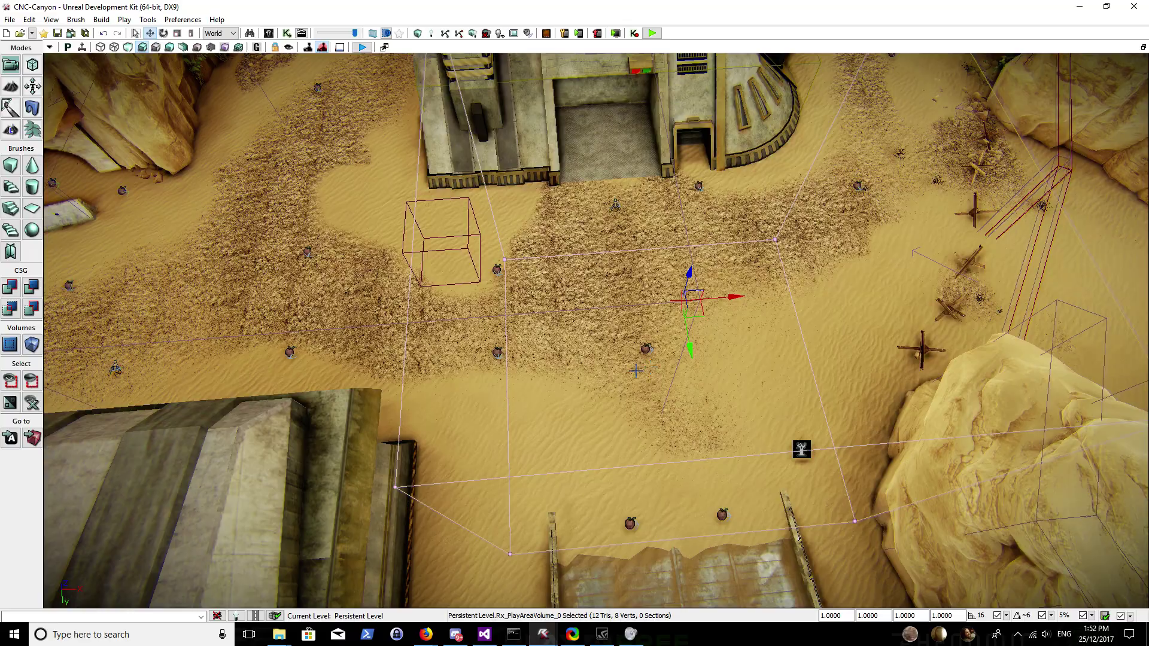
key("a")
right_click_drag(635, 372, 594, 338)
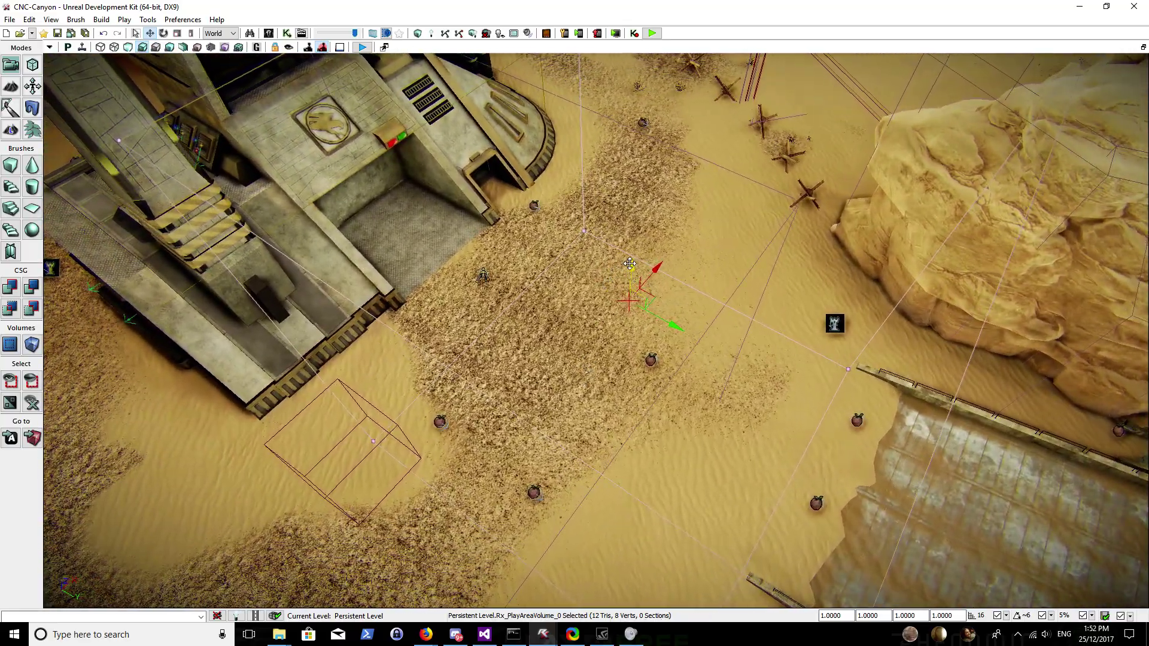
right_click_drag(632, 288, 627, 227)
Duplicate the play area volume and place the copy over the gravel between the tower building and the garage building
key("e")
right_click_drag(598, 299, 749, 350)
key("a")
key("s")
key("d")
key("a")
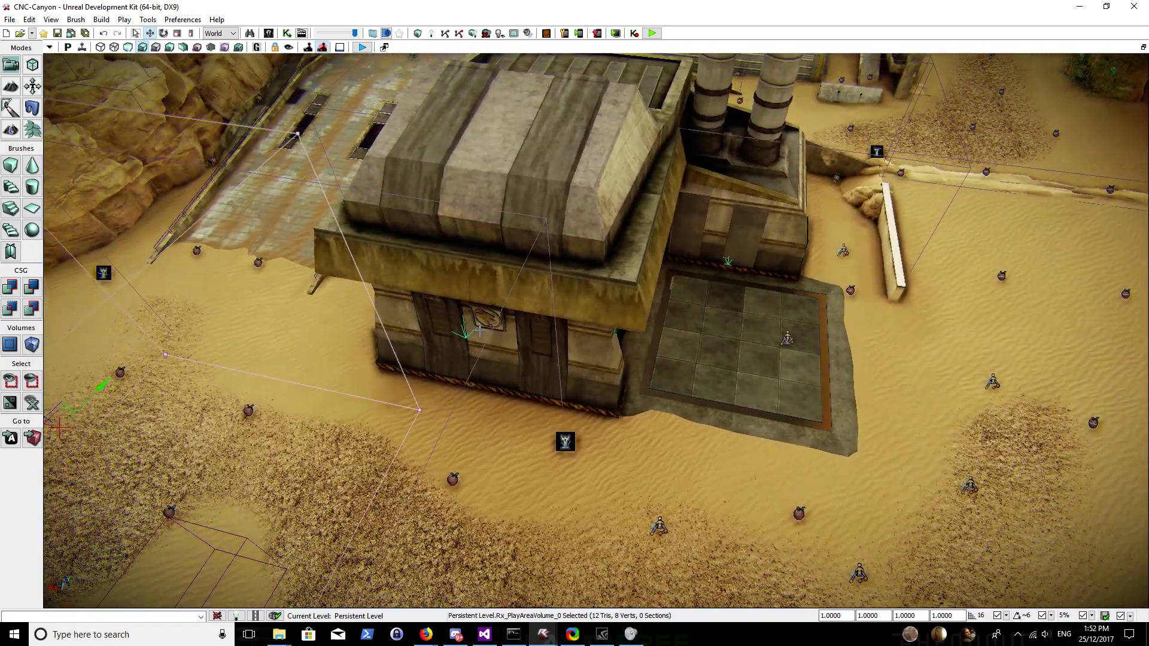
left_click(485, 344)
right_click_drag(486, 344, 474, 396)
key("a")
left_click_drag(325, 398, 392, 398)
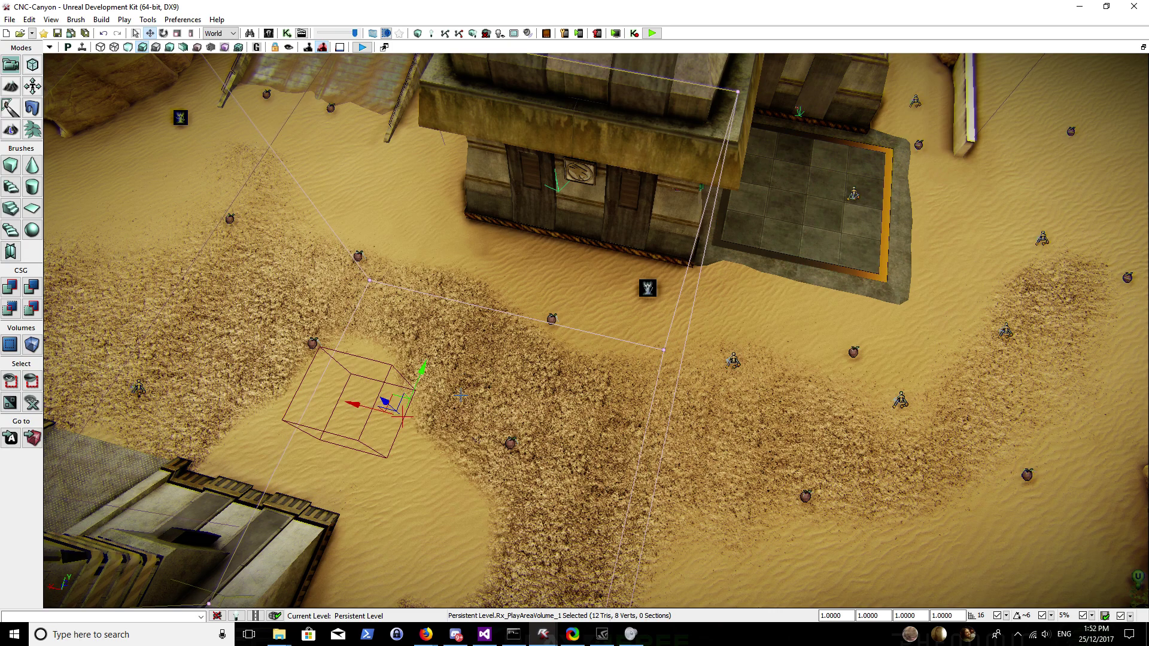
Set the duplicated play area volume's Damage Wait to 5 and close its properties
key("F4")
left_click(372, 279)
type("5")
left_click(595, 217)
Start a play preview of the level from a spot on the sand near the play area volumes
key("d")
right_click_drag(606, 246, 443, 254)
mouse_move(508, 372)
right_mouse_down()
mouse_move(505, 385)
mouse_move(508, 373)
right_mouse_up()
left_click(562, 365)
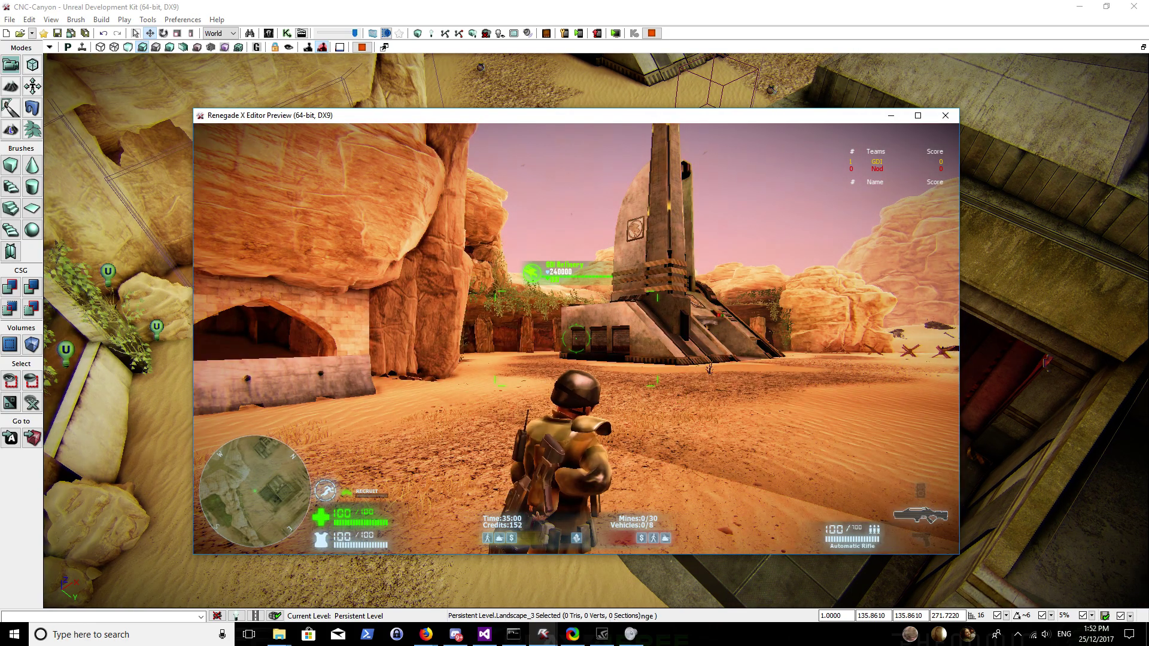
Run the console command "show volumes" in the game preview
key("grave")
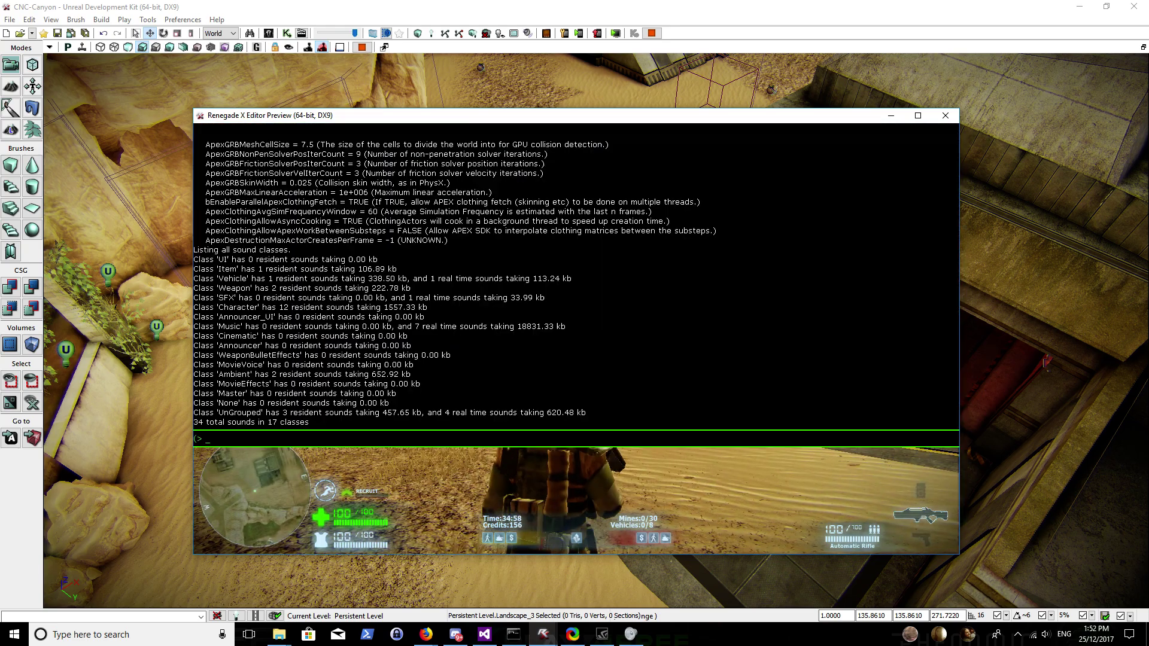
type("show")
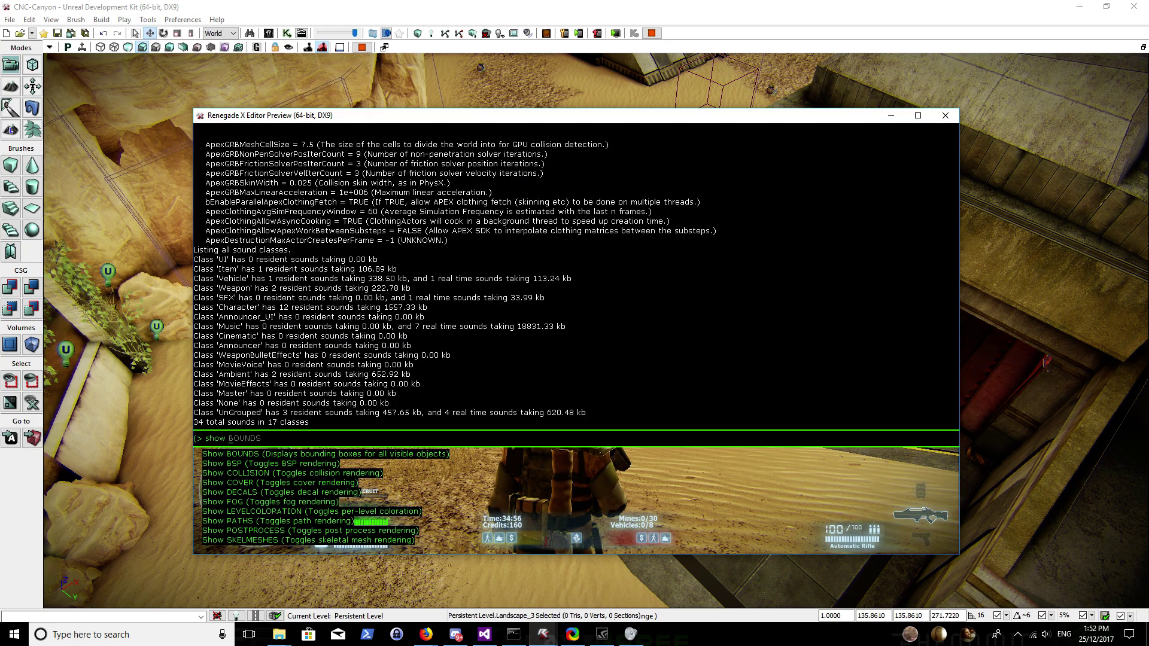
key("Return")
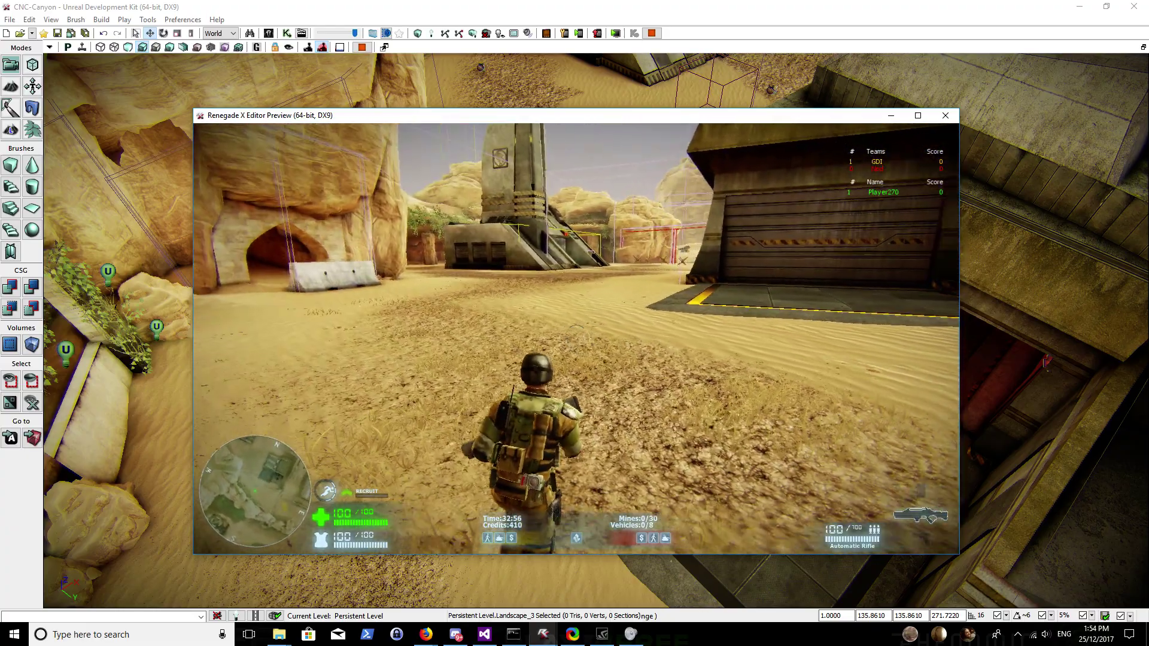
Reopen the preview's console and enter the suicide command
key("grave")
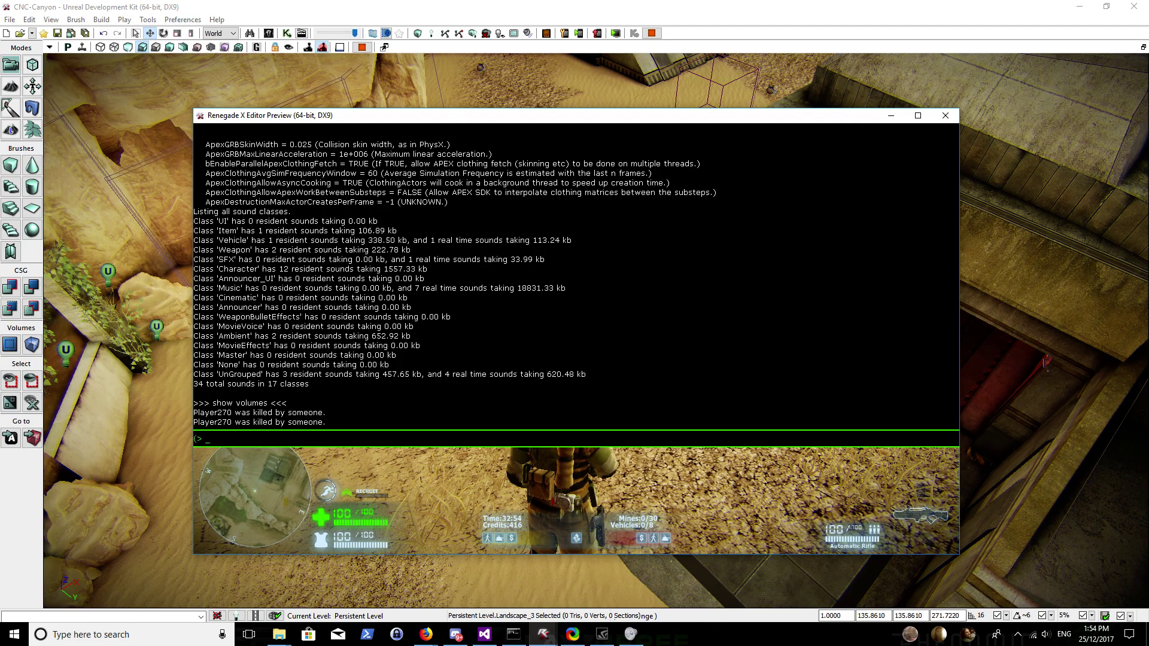
key("grave")
key("grave")
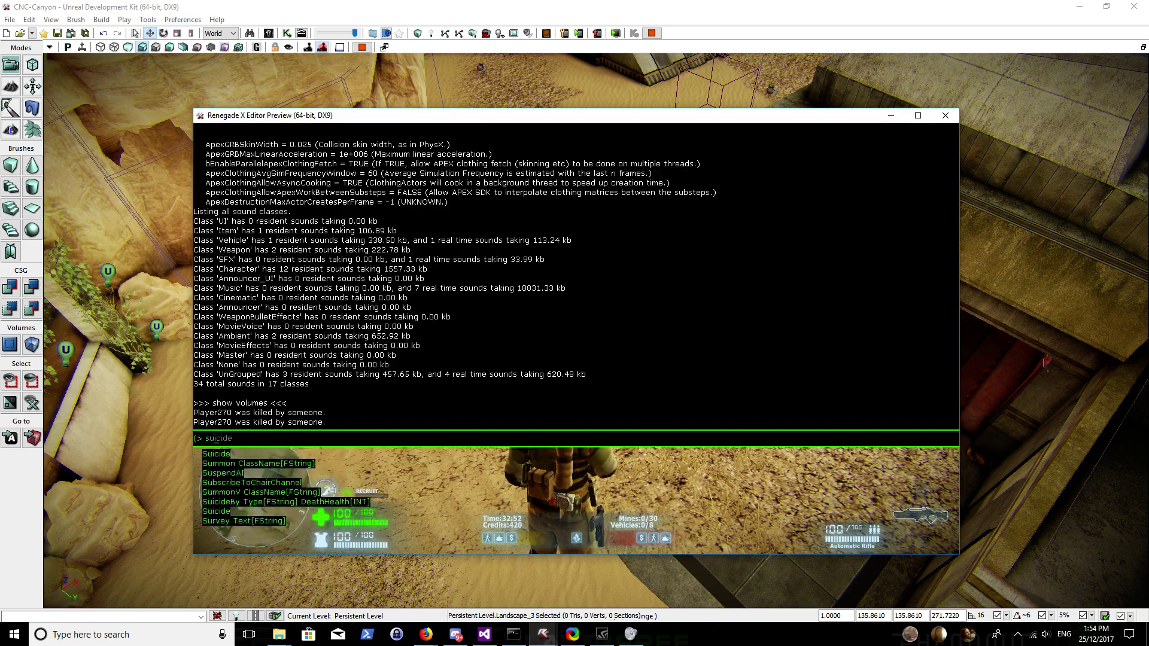